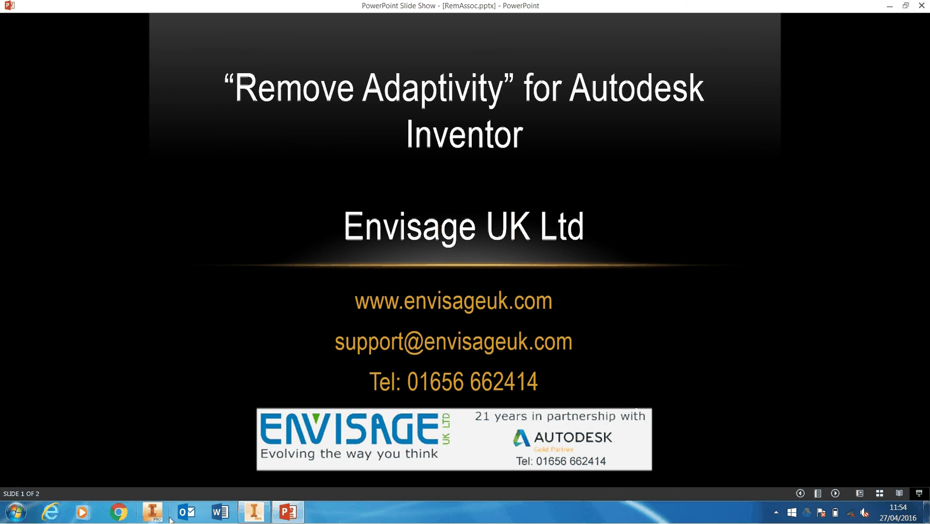
Bring up the hand scanner assembly, show the Envisage Apps tab and select Tetrad_curved_PCB_array:1.
click(253, 512)
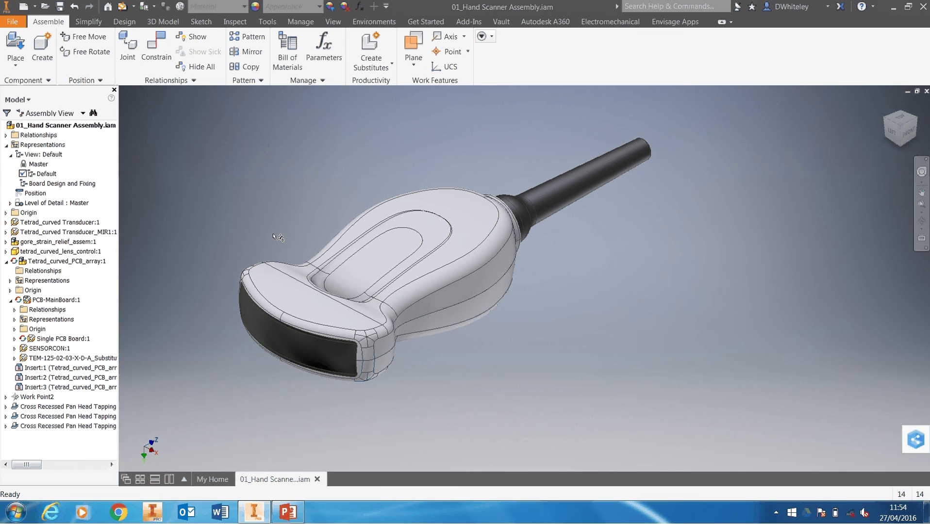
mouse_move(266, 202)
middle_down()
mouse_move(231, 205)
mouse_move(242, 200)
middle_up()
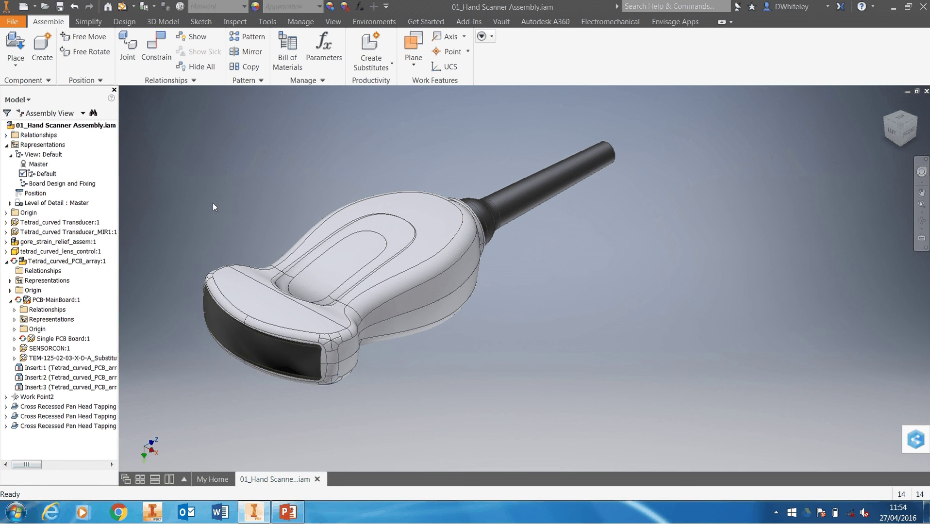
click(675, 21)
click(67, 261)
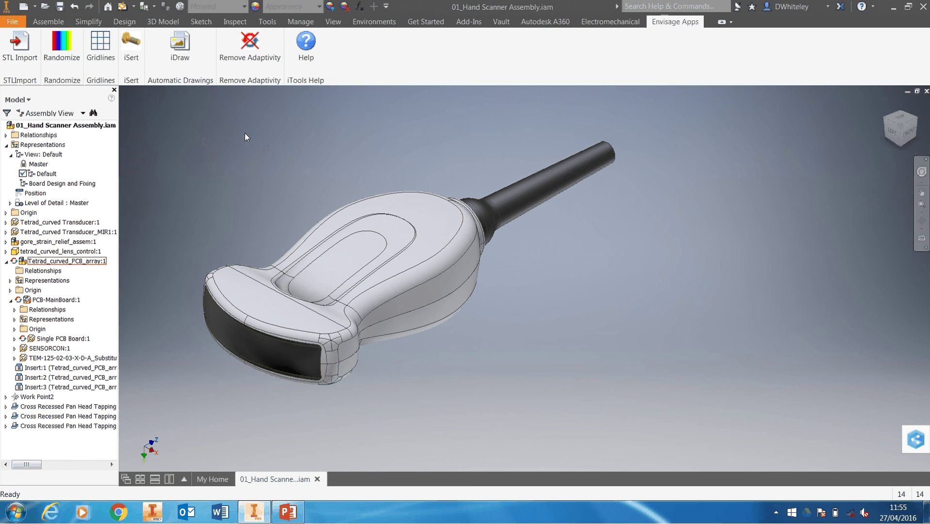
Activate the Board Design and Fixing view representation and select the green PCB board.
click(58, 184)
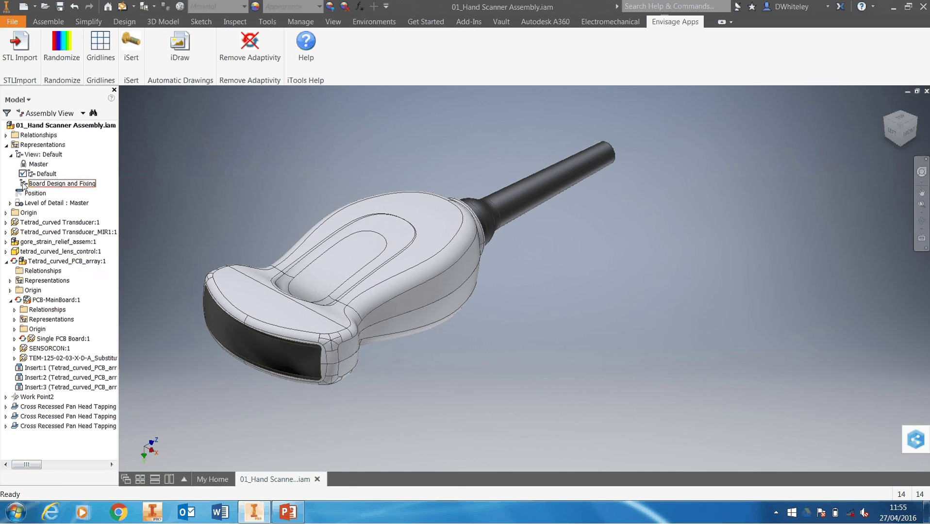
double_click(62, 183)
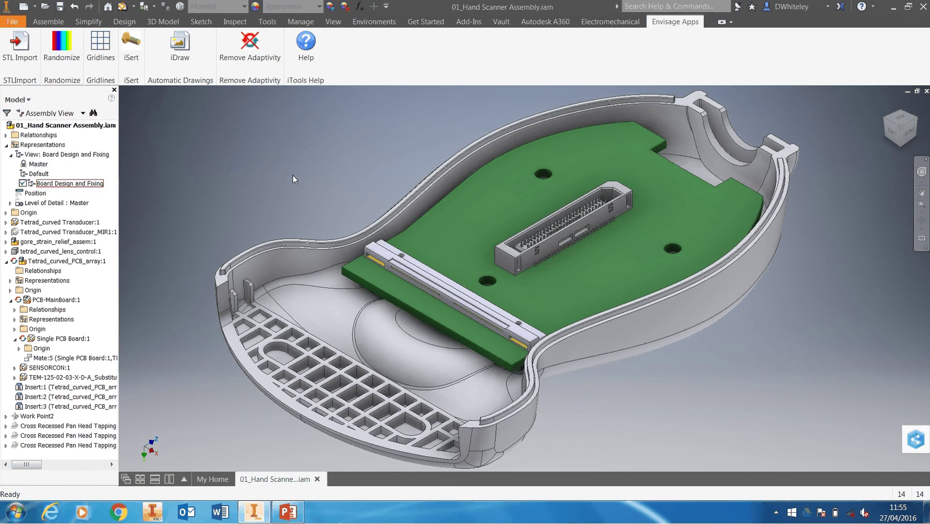
scroll(291, 172, down, 3)
middle_drag(291, 189, 260, 190)
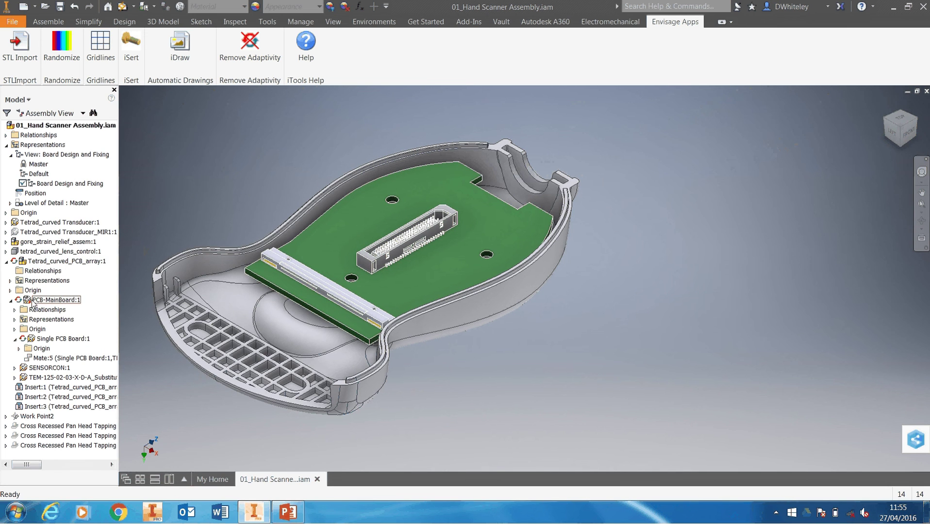
click(41, 339)
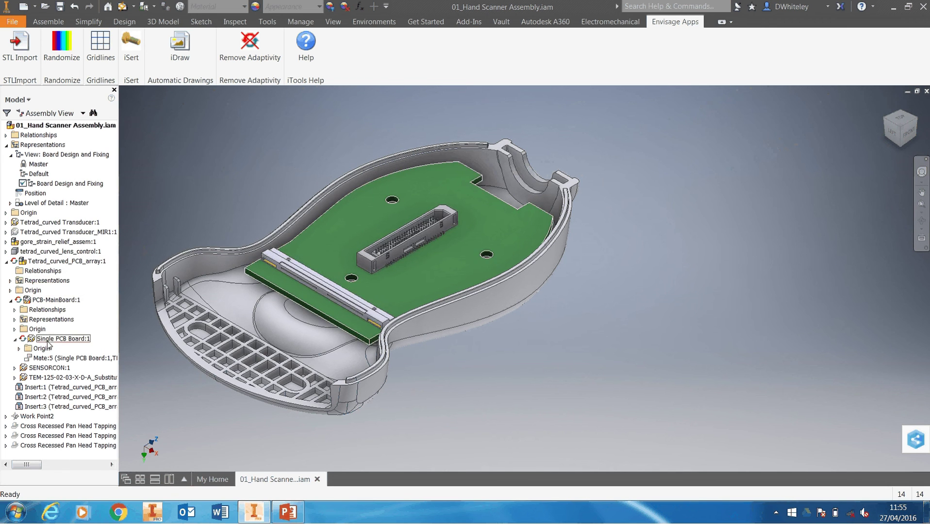
Run iTools Remove Adaptivity and confirm clearing adaptivity for the 3 files.
click(247, 49)
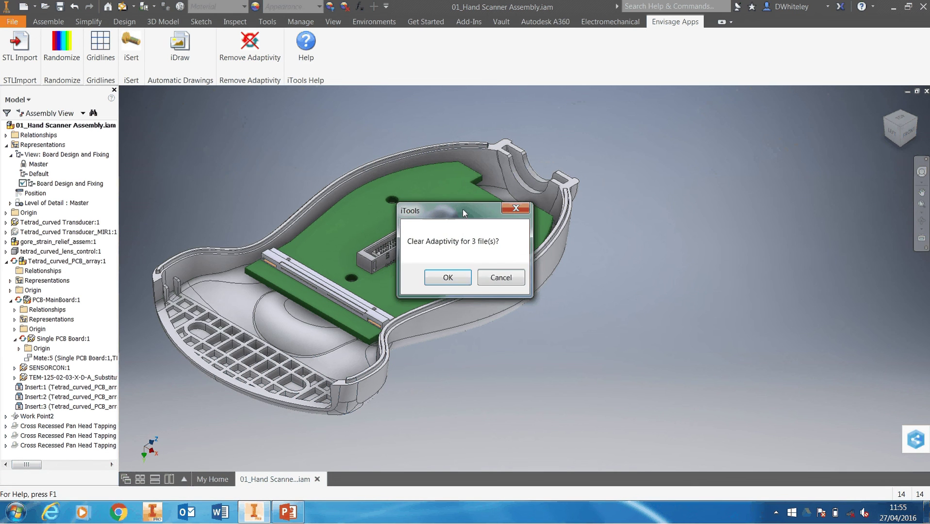
drag(463, 212, 224, 114)
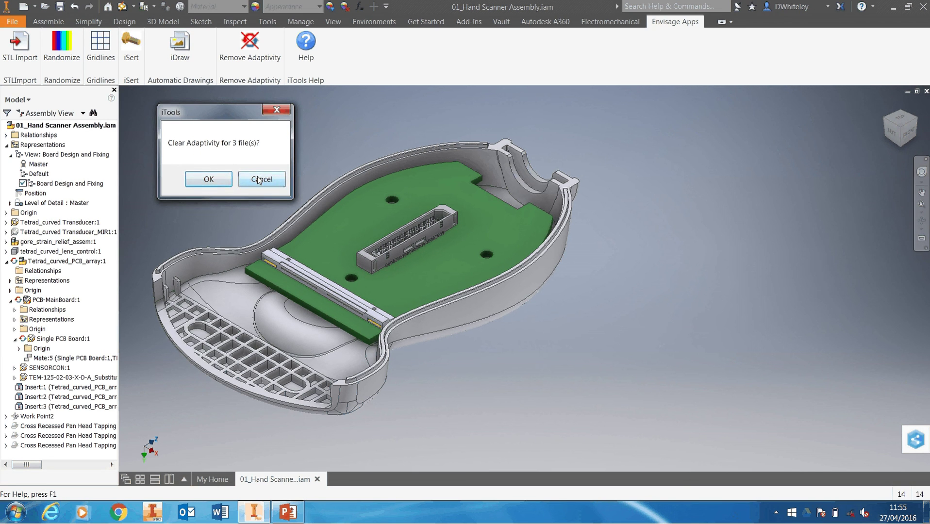
click(207, 181)
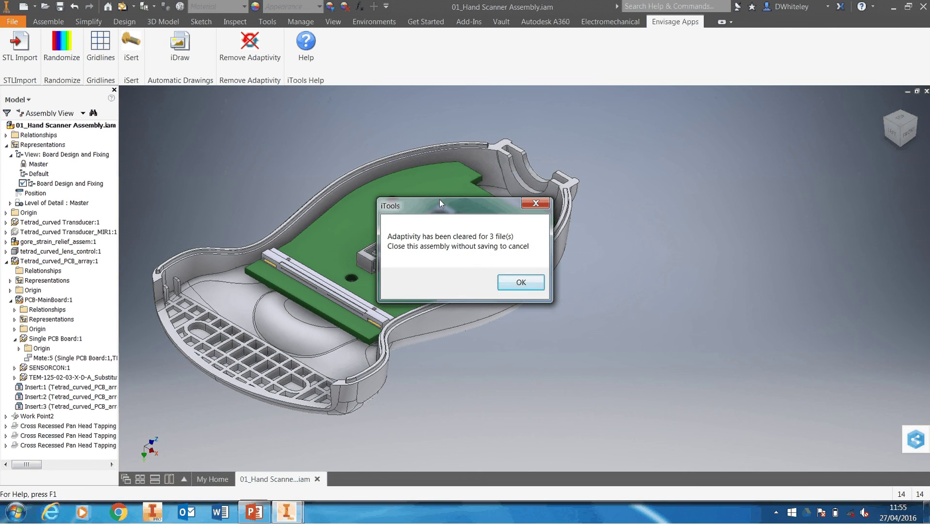
Move the adaptivity-cleared message aside and bring the PowerPoint title slide forward.
drag(442, 205, 213, 119)
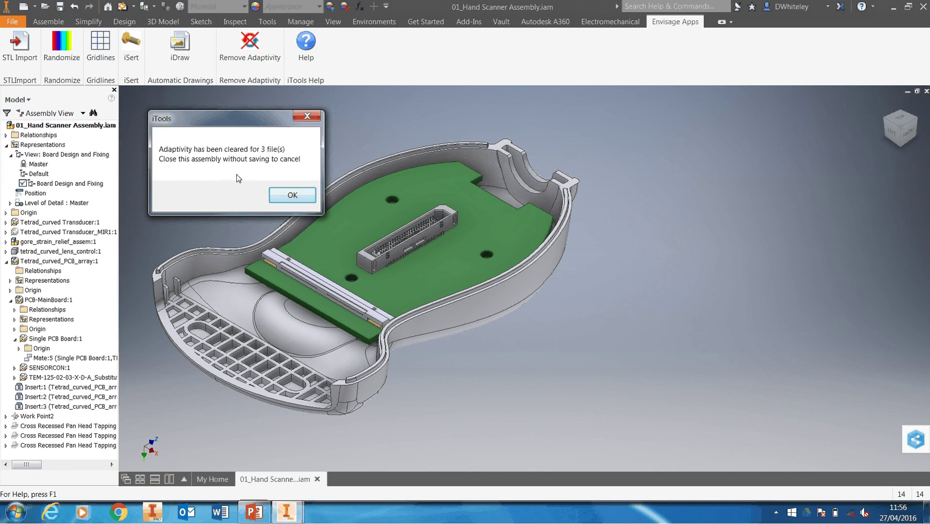
click(292, 194)
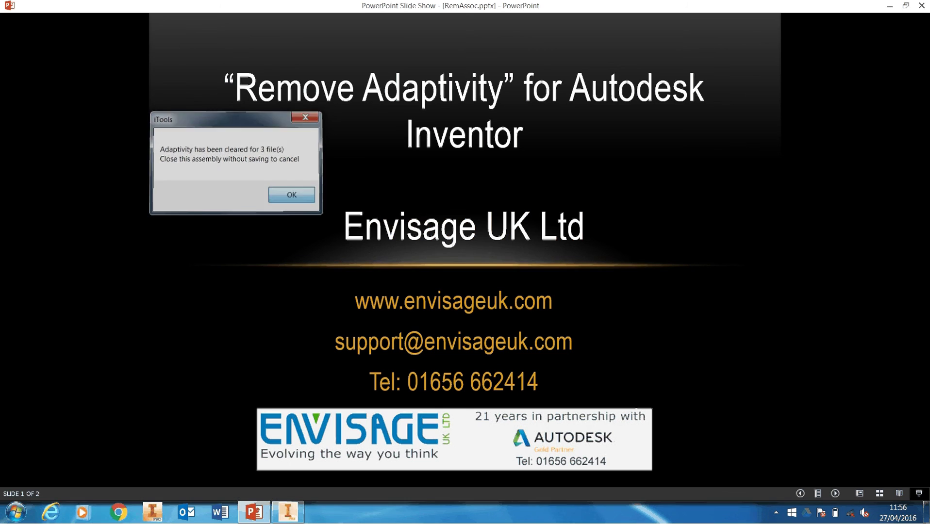
Back in the assembly, inspect Relationships and Single PCB Board:1, then deselect.
click(287, 512)
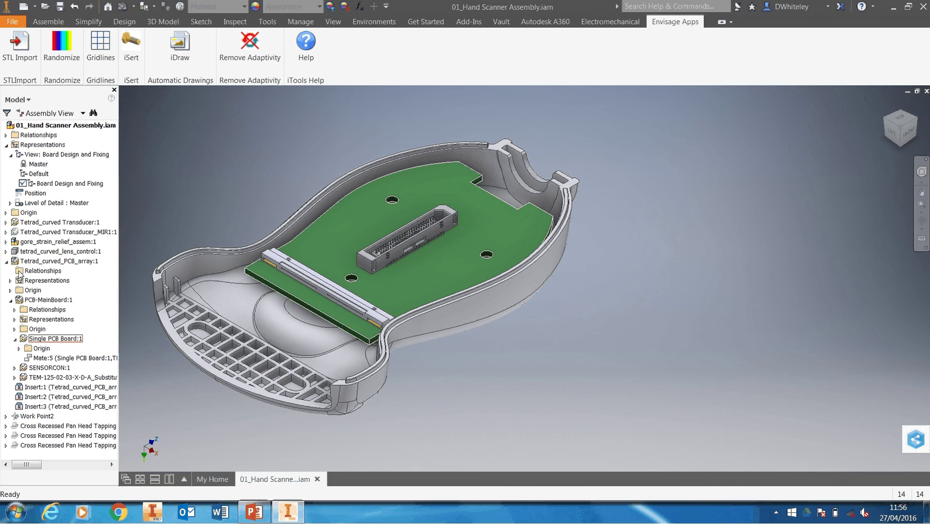
click(42, 271)
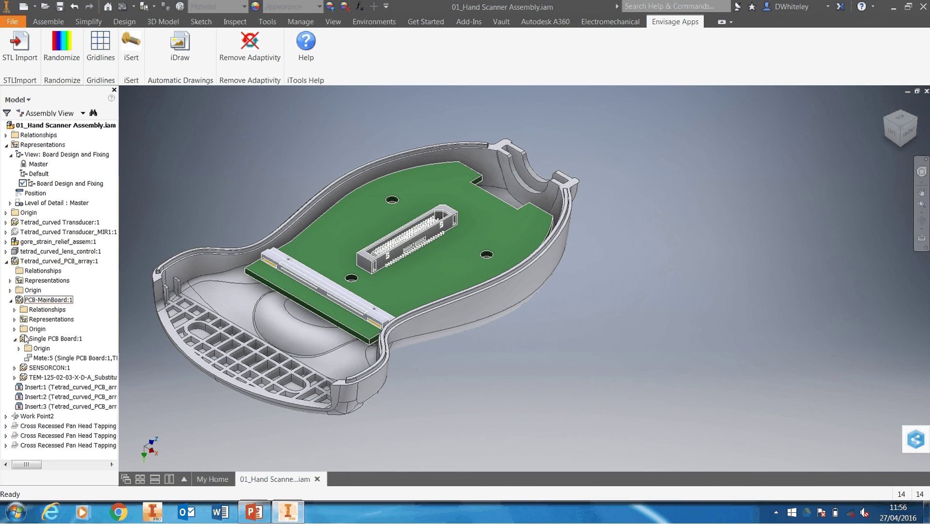
click(54, 338)
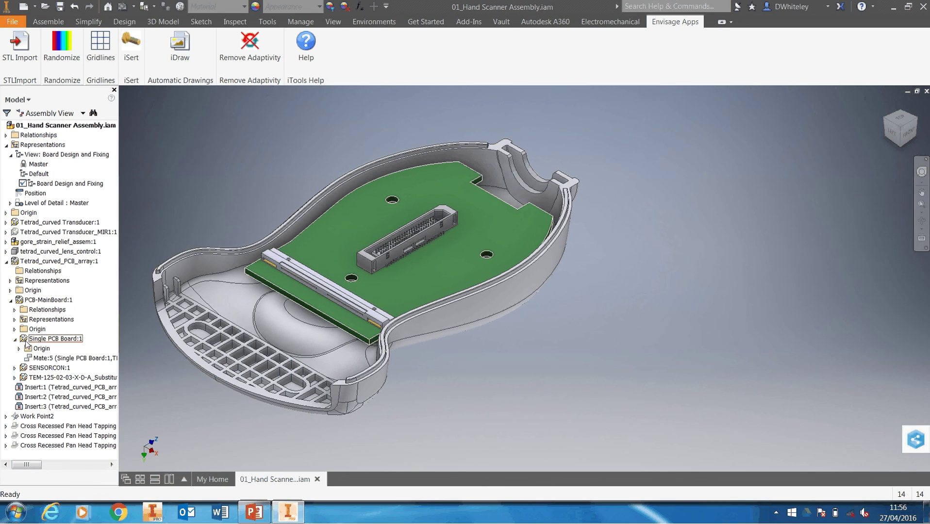
click(235, 154)
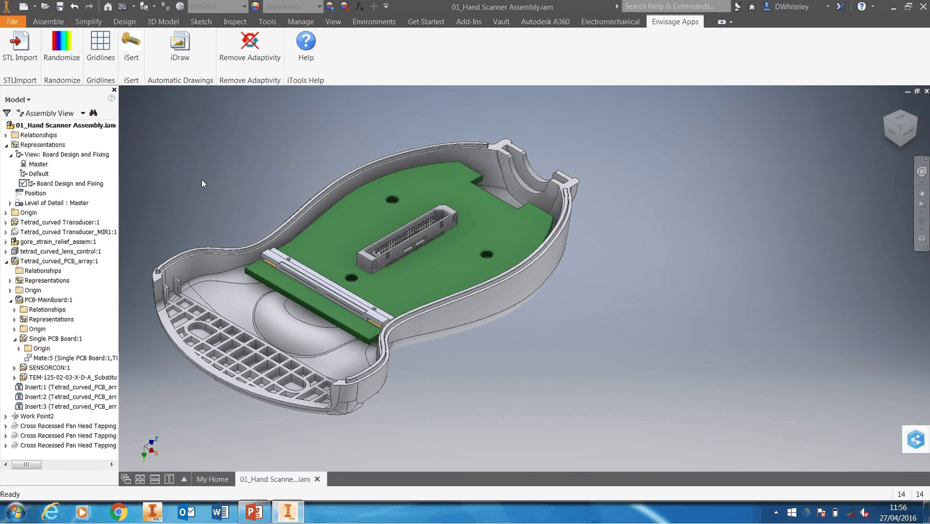
Return to the slide show and advance to slide 2, the Envisage iTools credits.
key(alt+Tab)
click(197, 277)
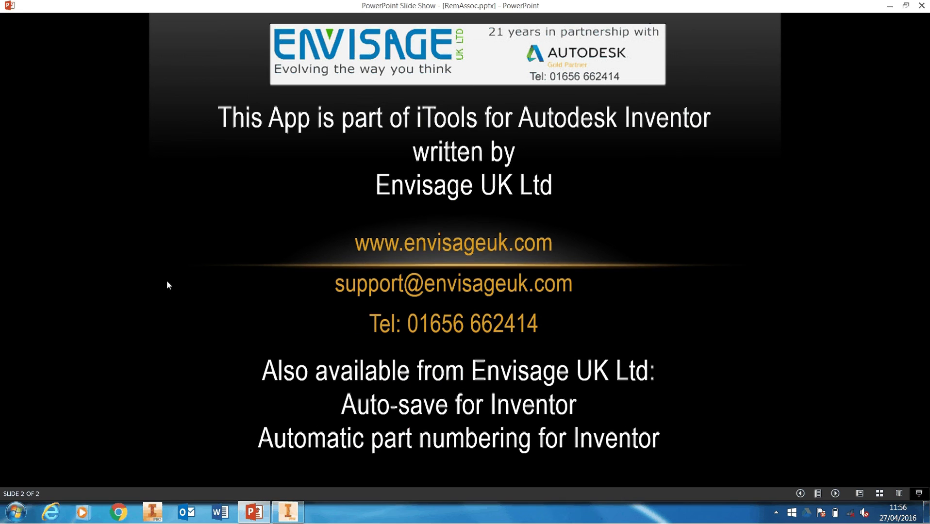